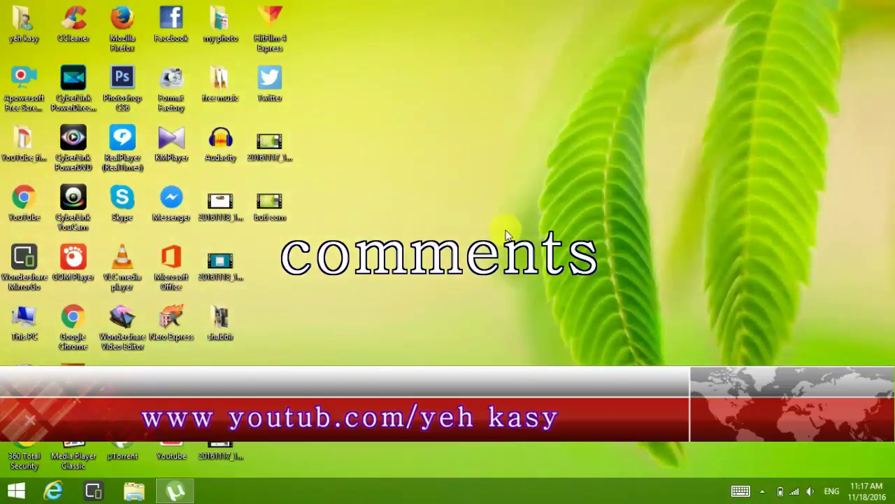
Step: Open Facebook from the desktop and start creating a new Page from the home feed
double_click(179, 35)
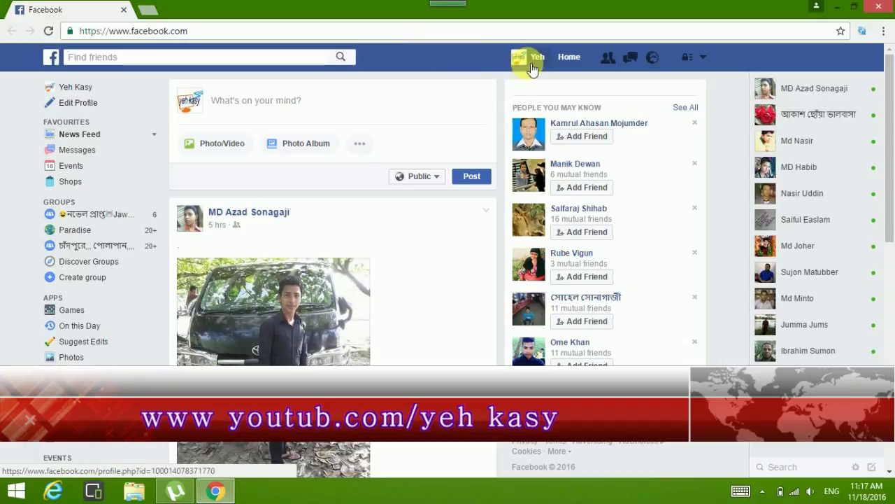
click(569, 58)
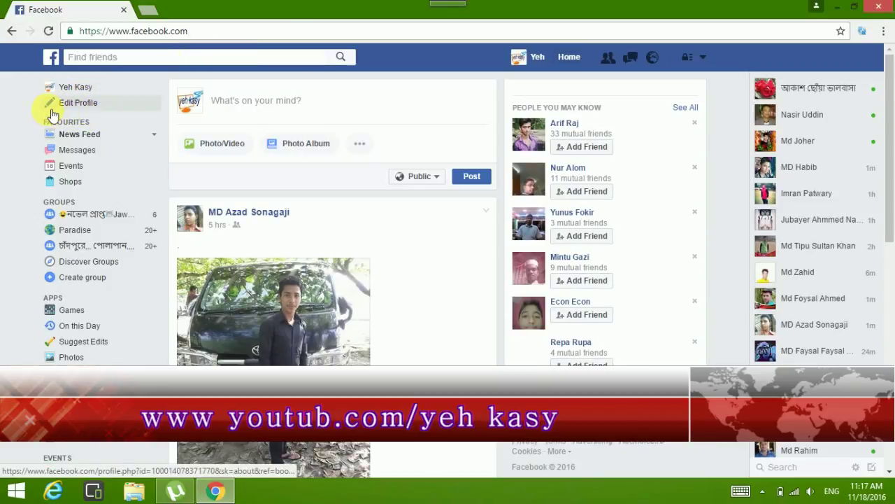
scroll(61, 96, down, 5)
scroll(61, 96, up, 2)
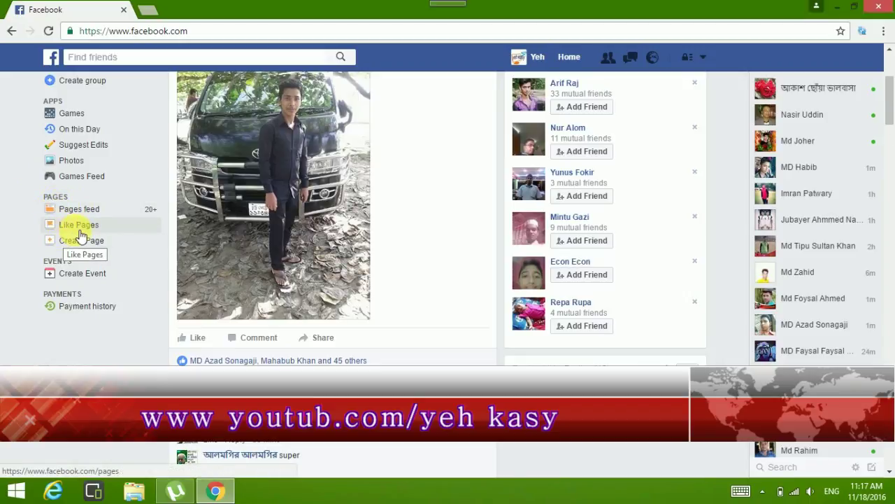
click(54, 245)
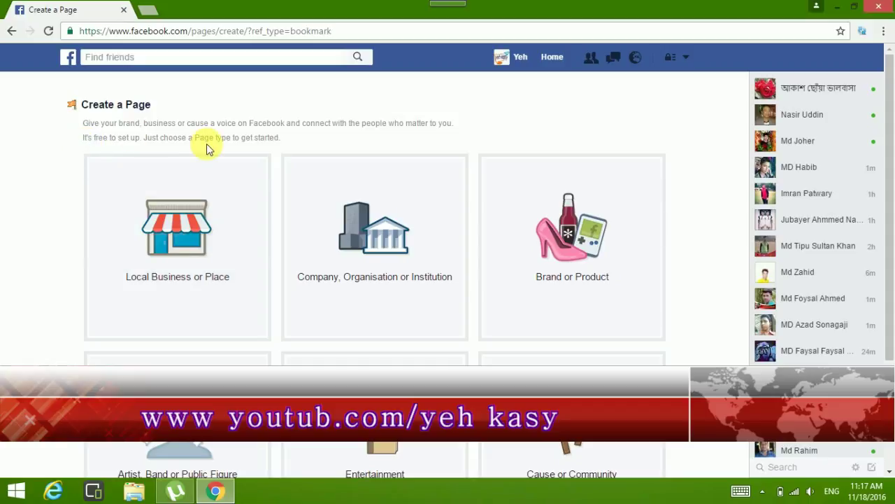
Step: Choose Entertainment as the Page type and enter the account holder's name as the Page name
scroll(188, 130, down, 2)
scroll(191, 133, up, 1)
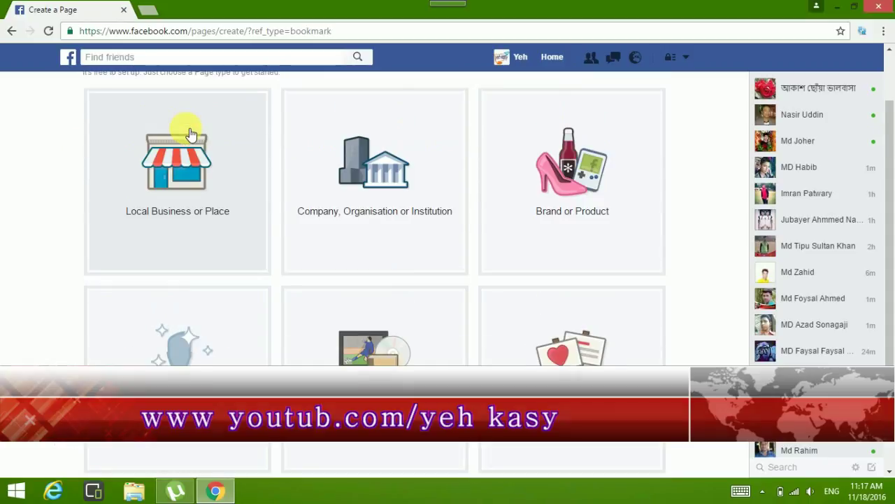
scroll(186, 145, down, 2)
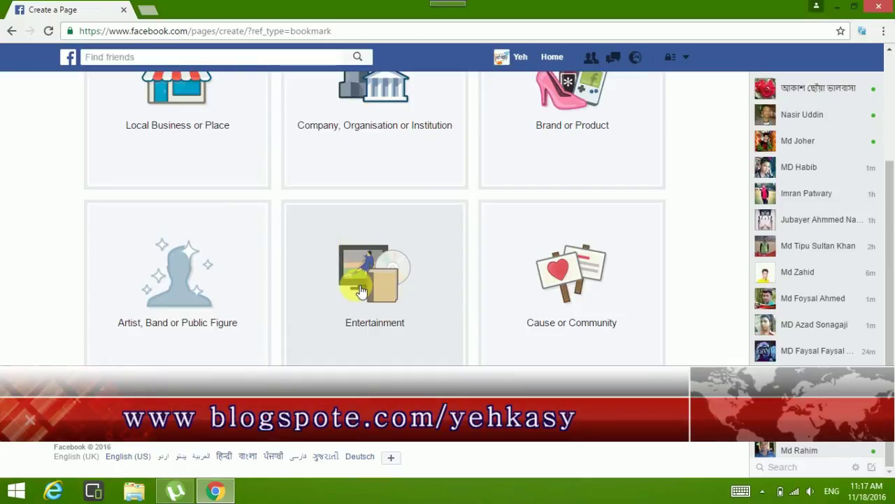
click(359, 289)
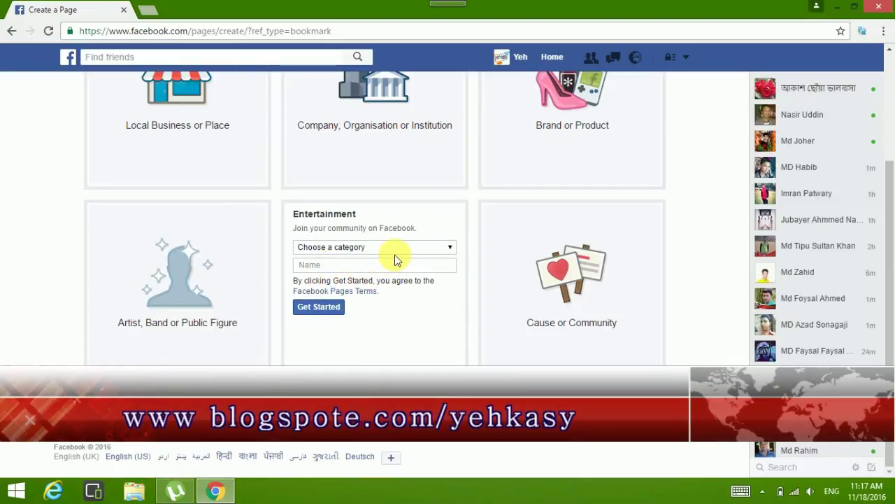
click(351, 266)
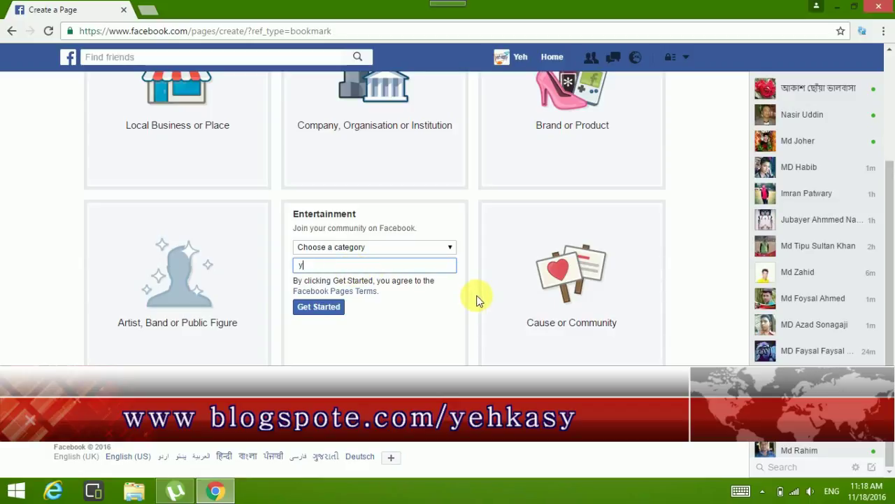
text(yeh )
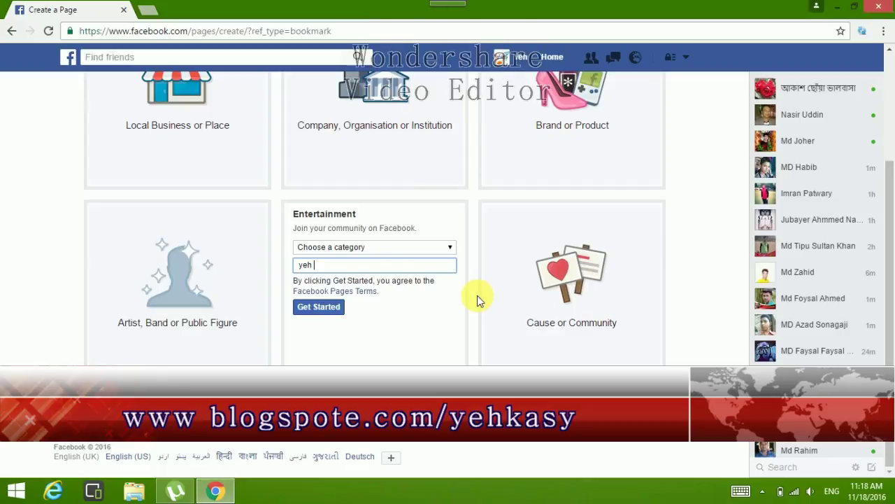
text(kasy)
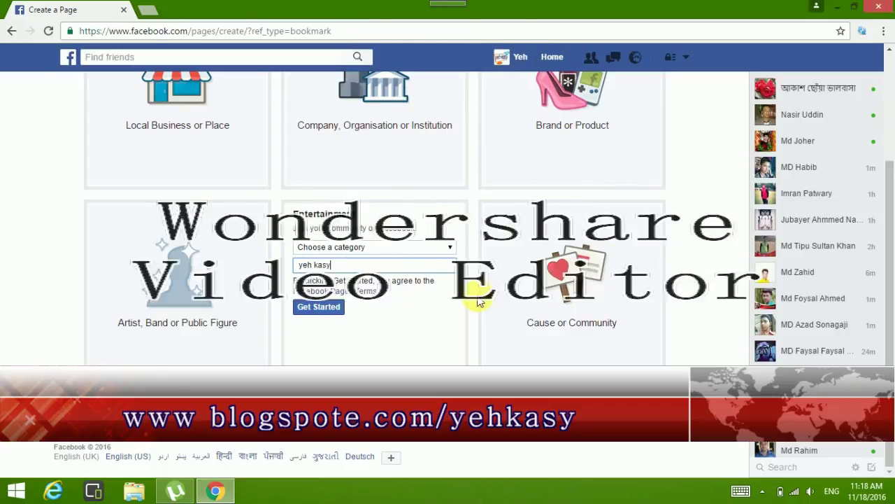
click(329, 314)
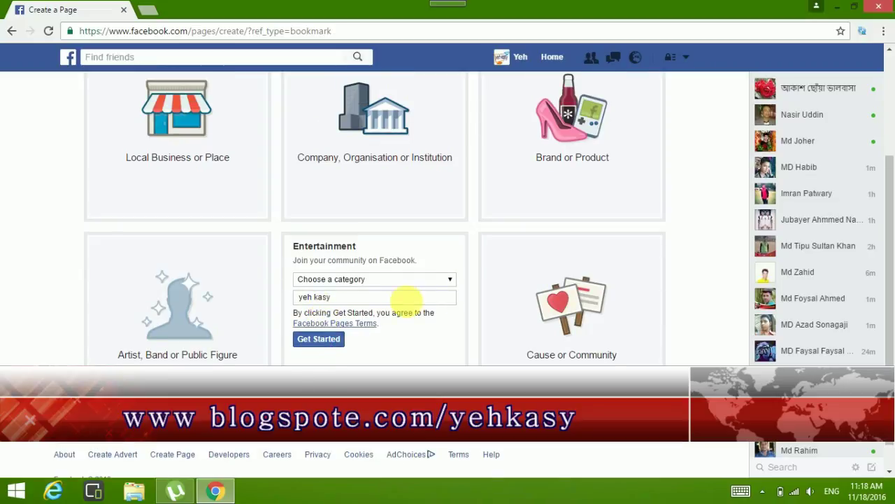
Step: Try to create the Page with the category Book
click(448, 279)
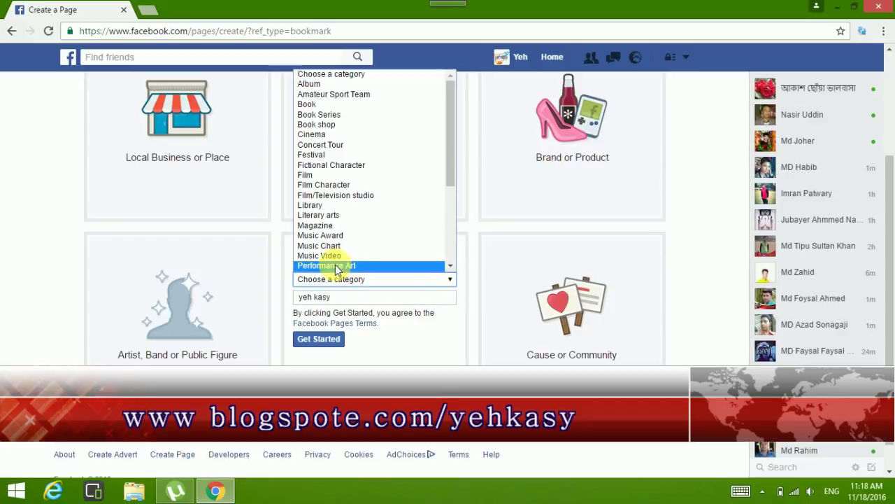
click(323, 105)
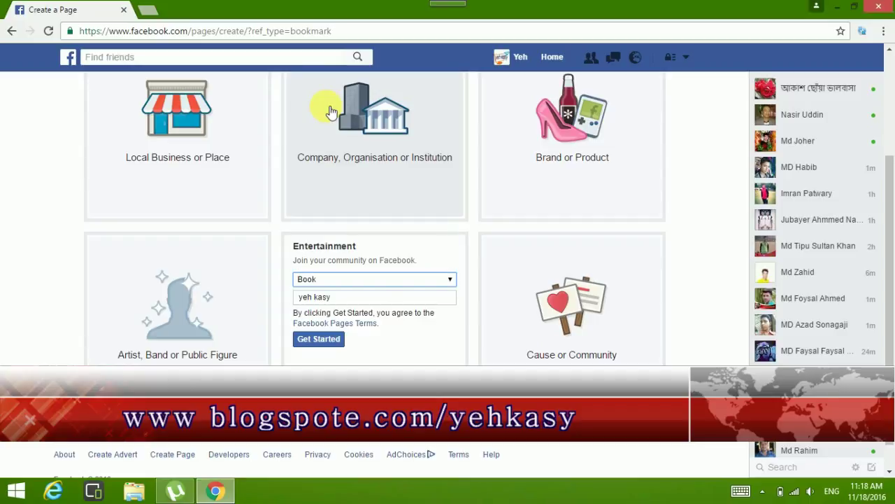
click(324, 343)
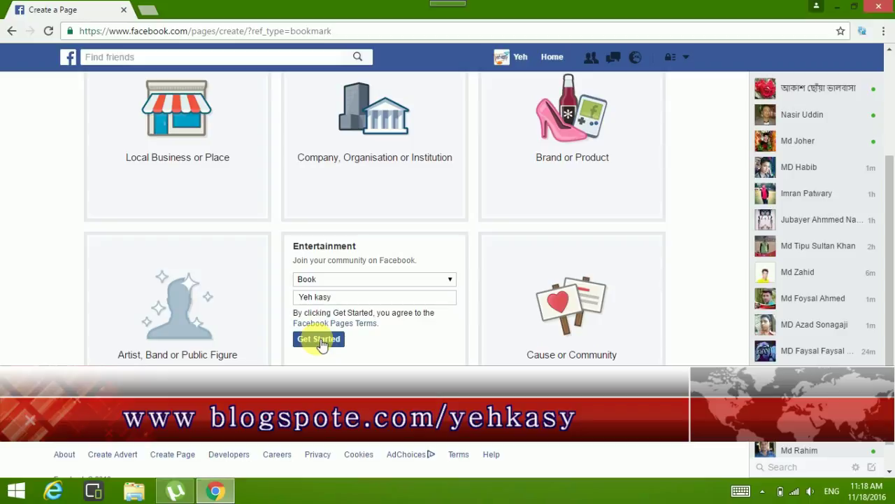
Step: Clear and re-enter the Page name, and try again to create the Page
triple_click(368, 296)
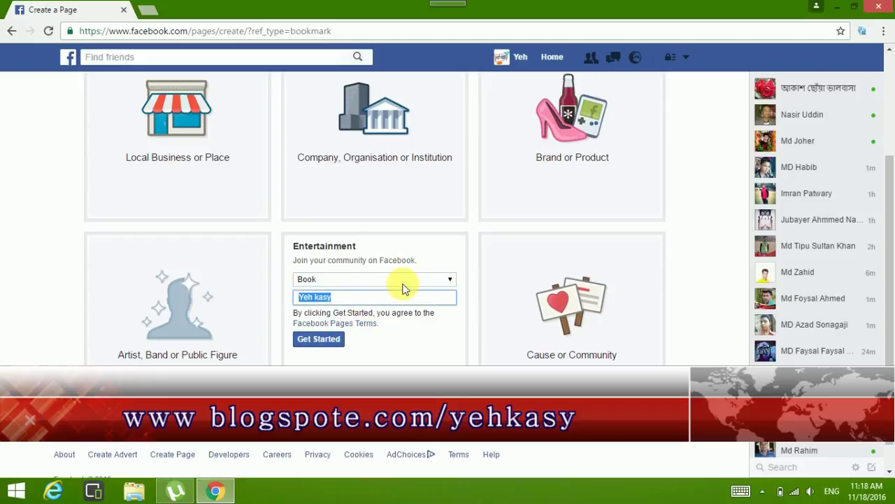
key(BackSpace)
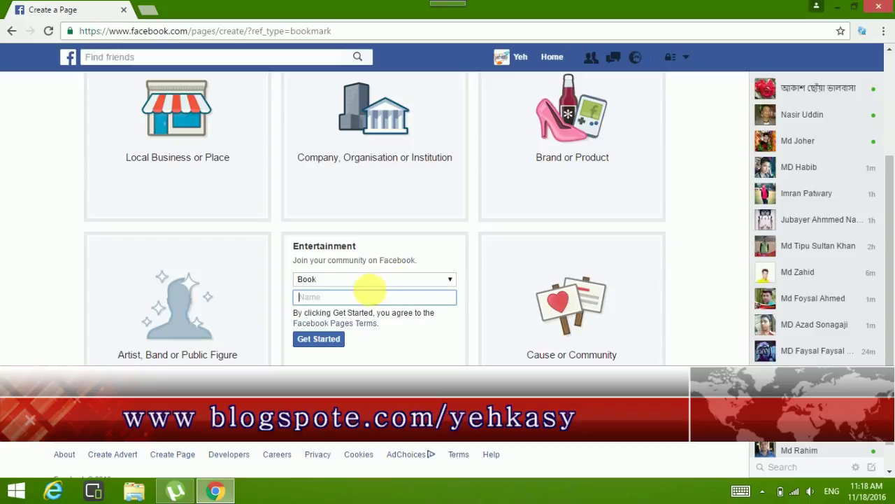
click(356, 298)
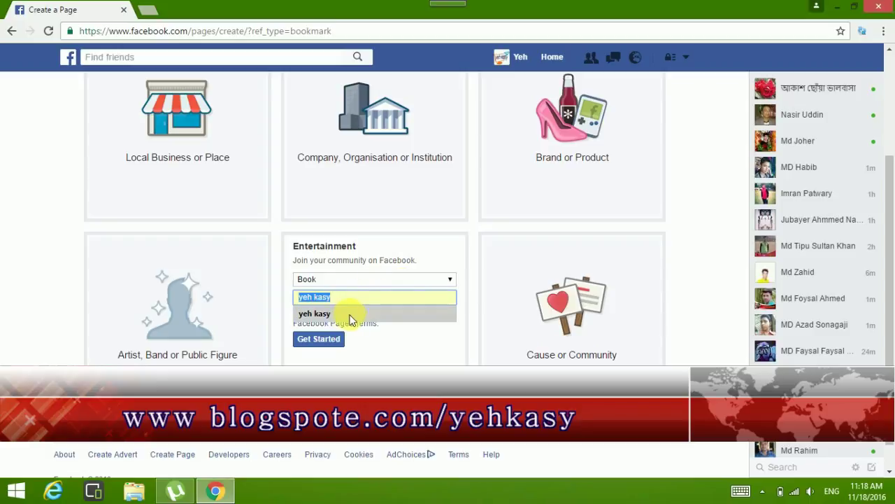
click(342, 315)
click(319, 347)
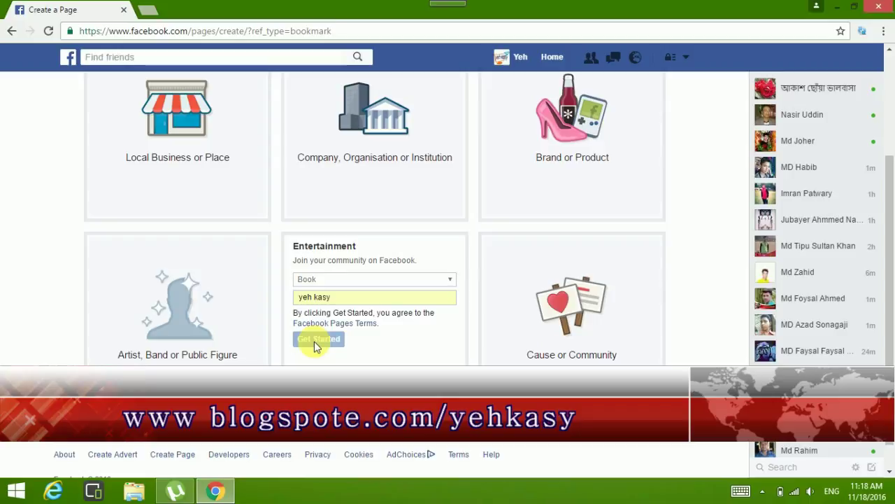
Step: Create the Page with the category Library and skip its About details
click(448, 279)
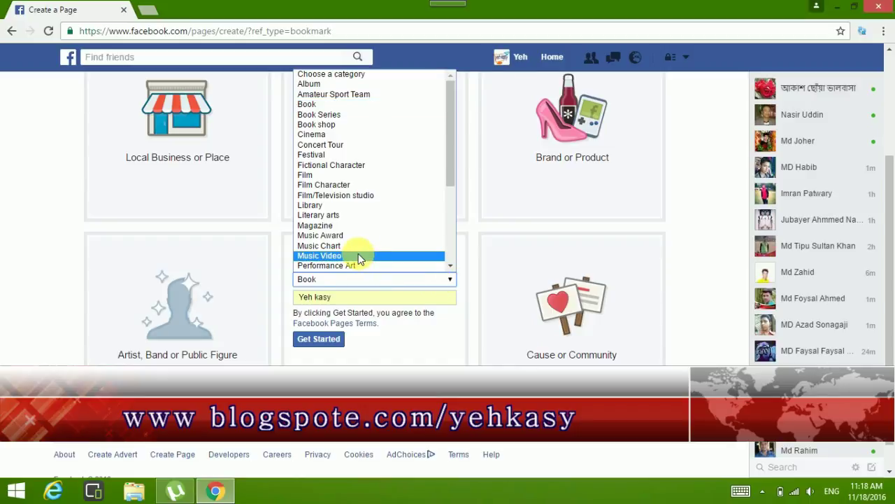
click(324, 205)
drag(340, 297, 256, 301)
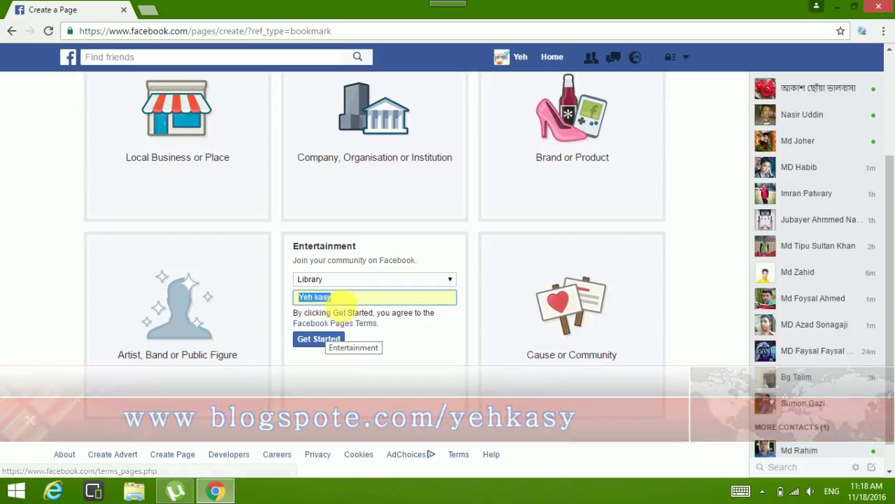
click(311, 340)
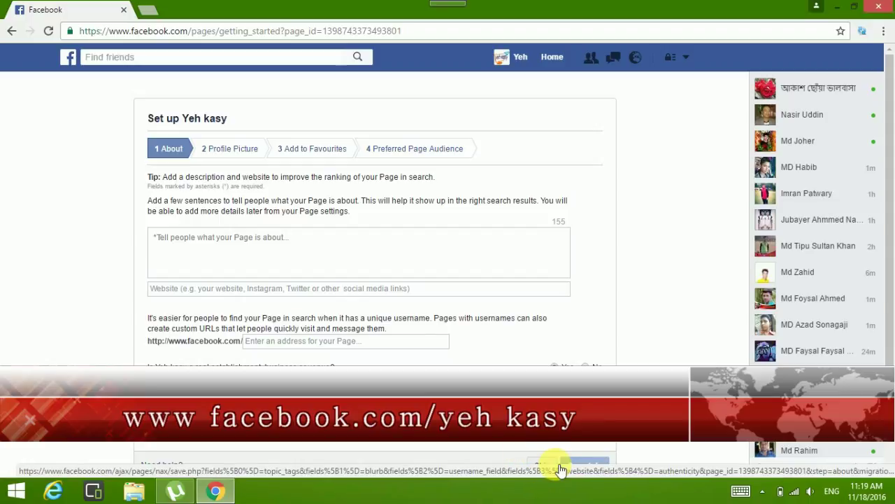
scroll(644, 224, down, 1)
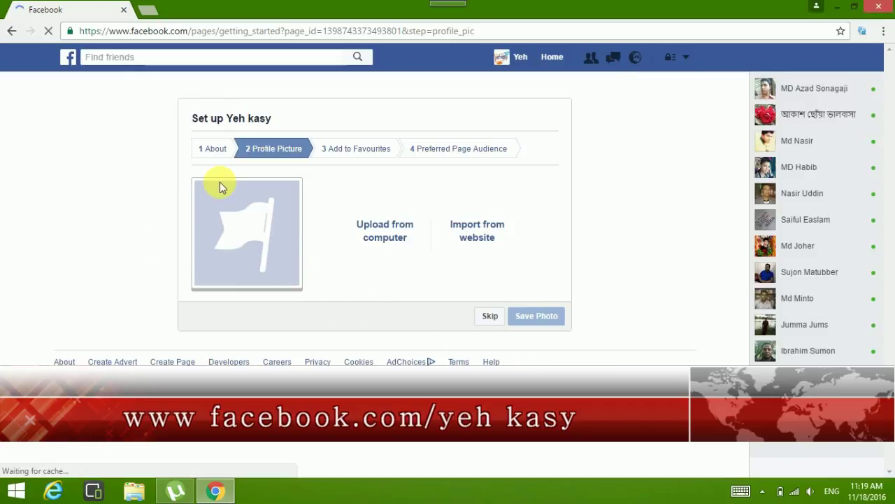
click(379, 247)
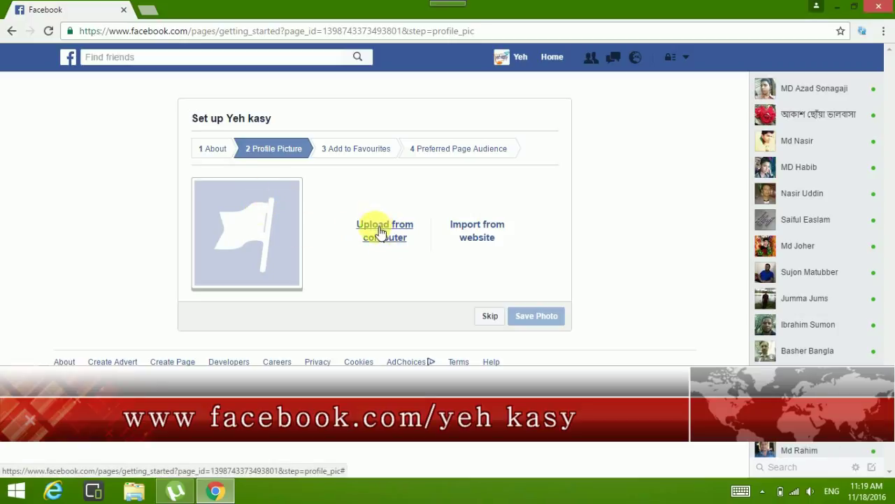
click(382, 233)
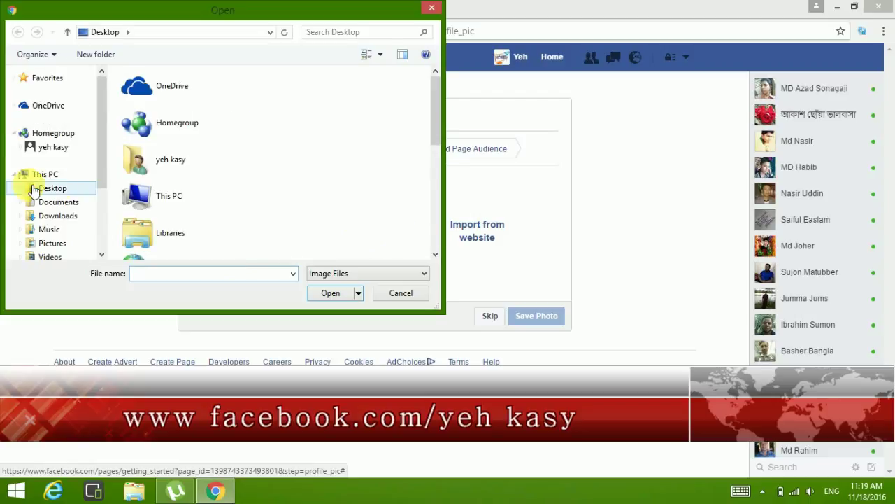
click(396, 295)
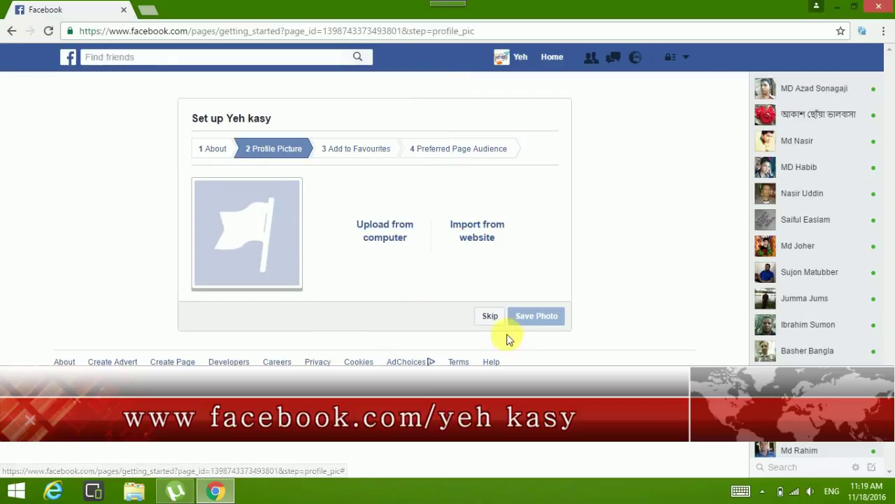
Step: Skip the profile picture, favourites and preferred audience stages to finish the Page setup
click(492, 320)
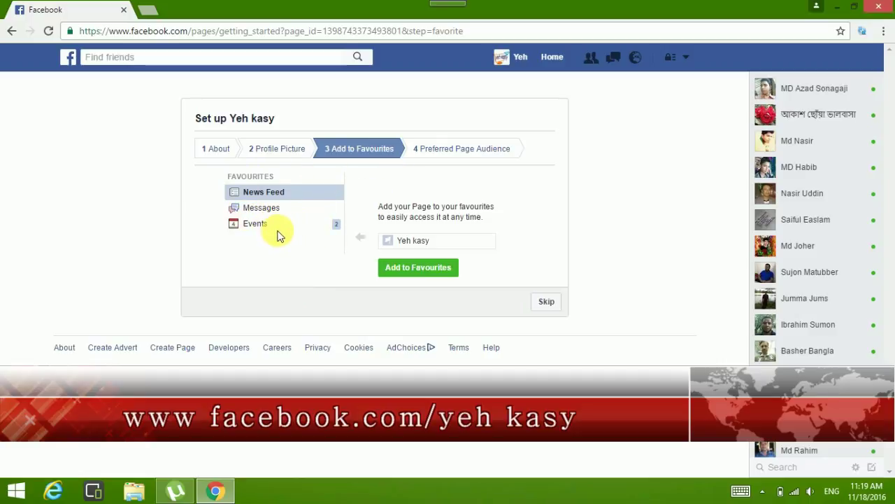
click(548, 307)
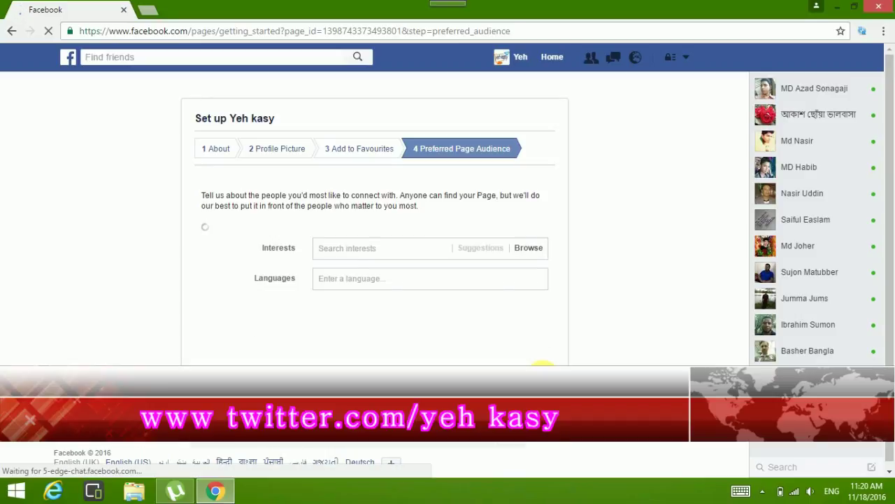
click(539, 443)
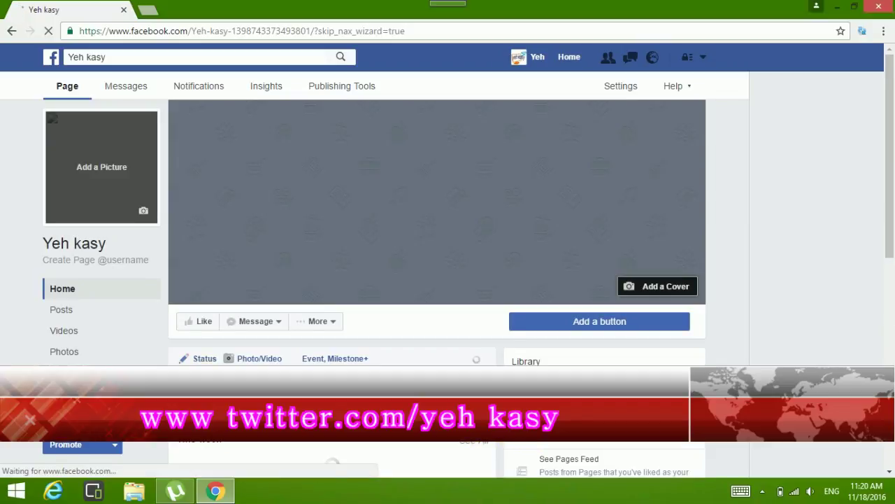
click(256, 321)
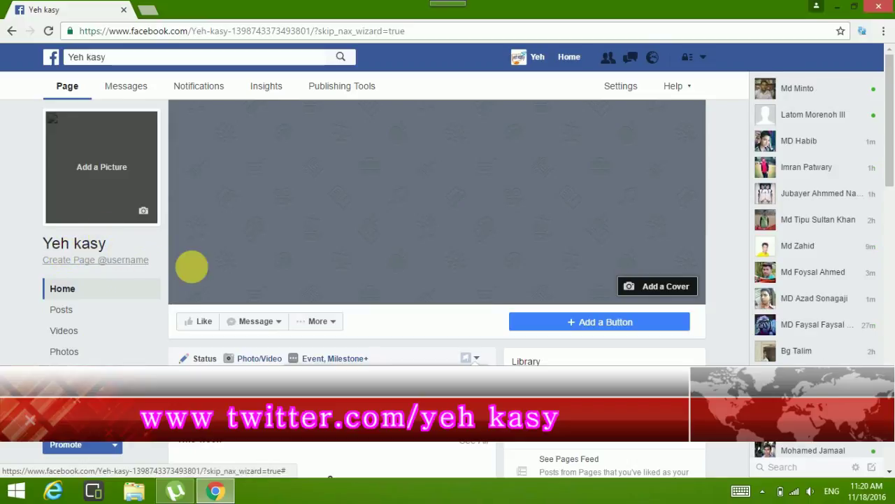
scroll(434, 287, down, 3)
scroll(440, 296, up, 3)
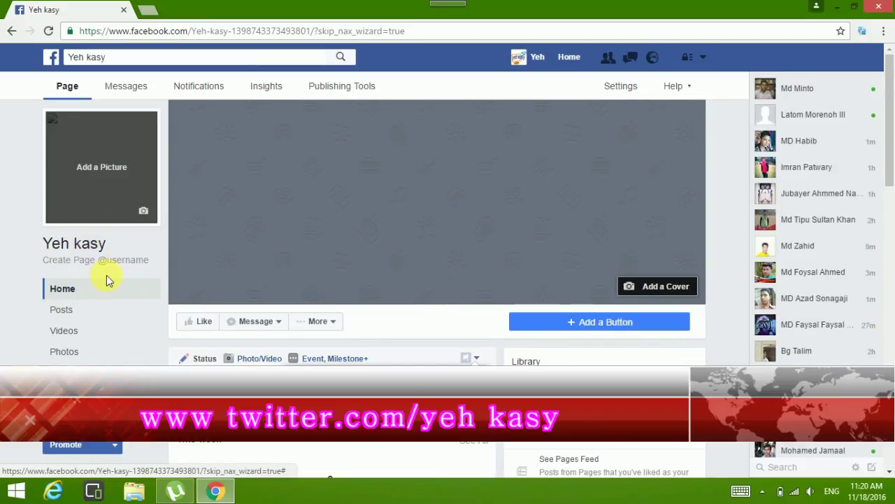
click(341, 322)
click(341, 322)
right_click(449, 304)
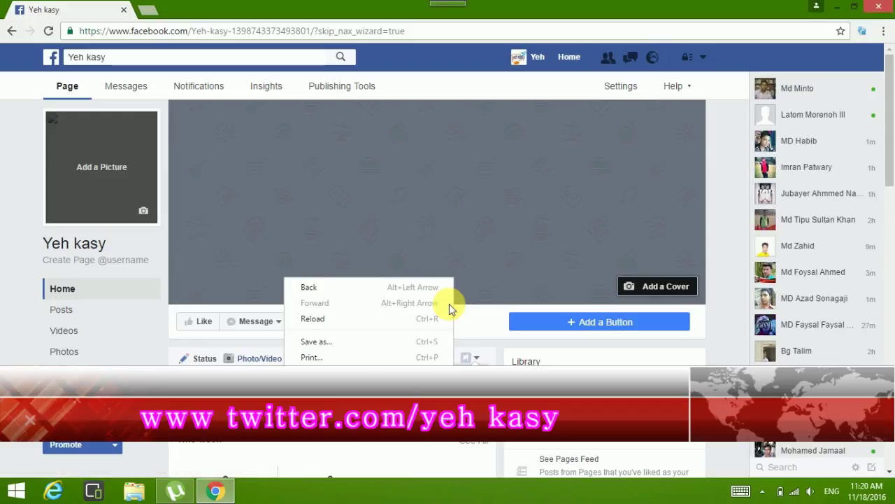
click(411, 229)
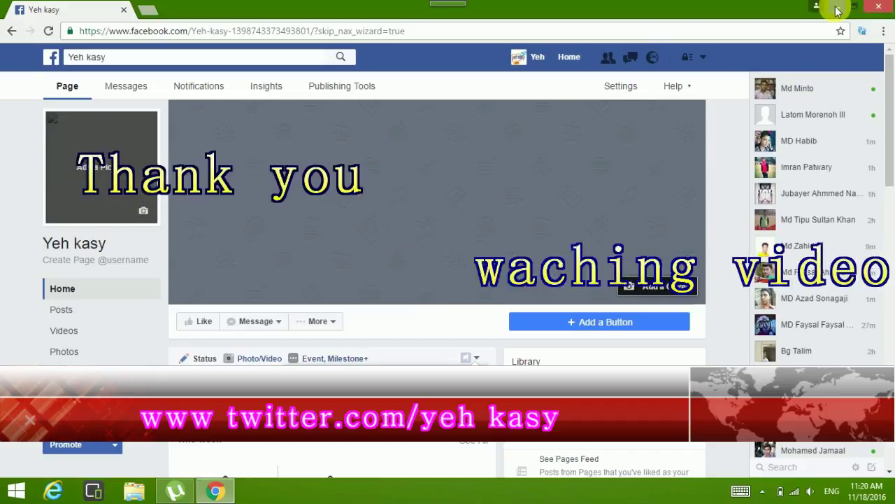